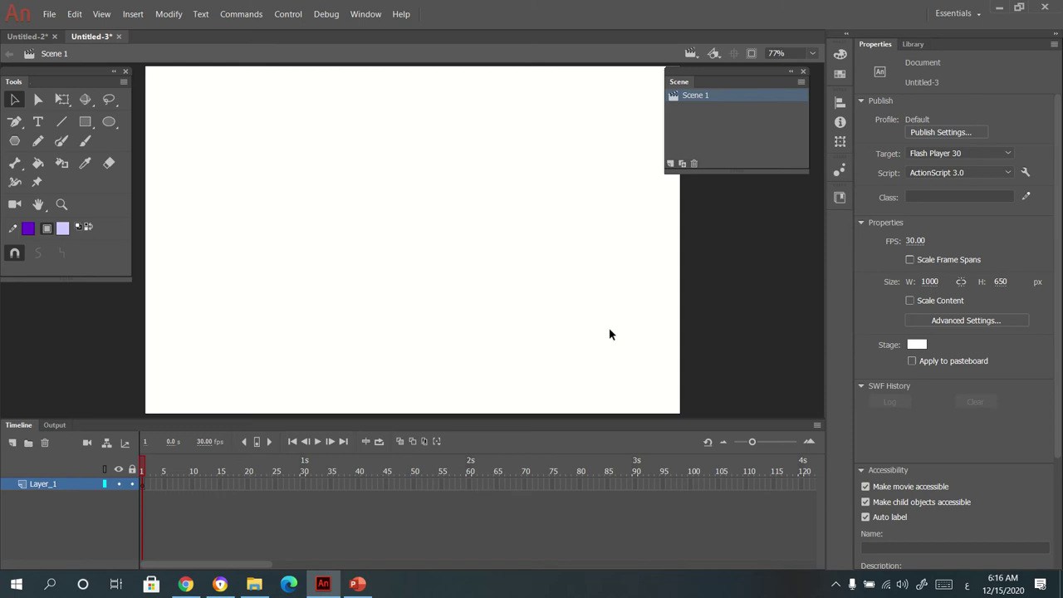
Step: Draw a rectangle in the middle of the stage and recolour its fill to a stronger light purple with the Paint Bucket
{"action": "left_click", "coordinate": [85, 122]}
{"action": "mouse_move", "coordinate": [519, 179]}
{"action": "left_mouse_down"}
{"action": "mouse_move", "coordinate": [294, 280]}
{"action": "mouse_move", "coordinate": [266, 308]}
{"action": "mouse_move", "coordinate": [280, 313]}
{"action": "left_mouse_up"}
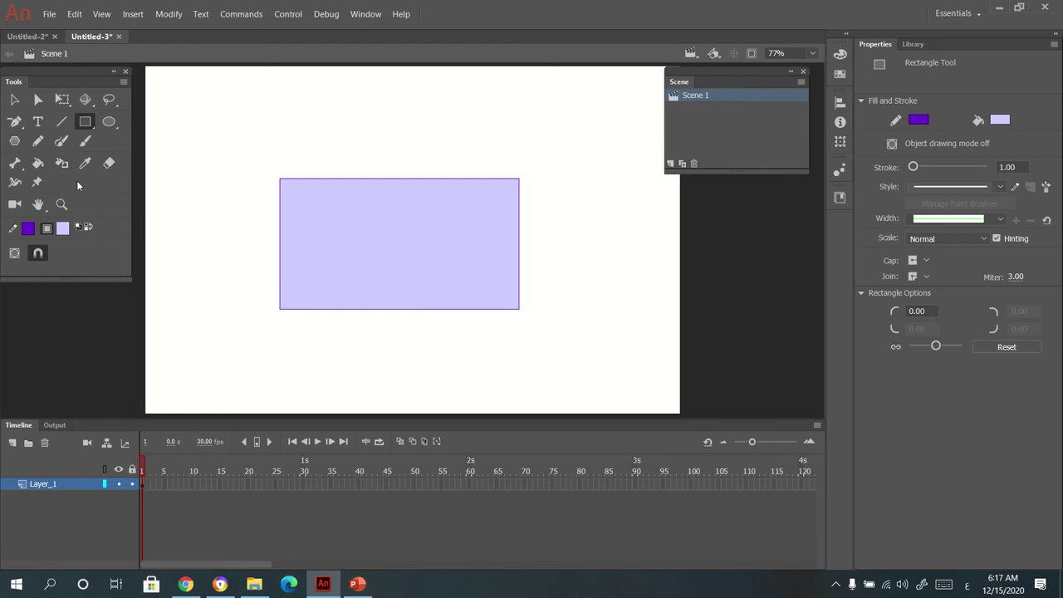
{"action": "left_click", "coordinate": [38, 163]}
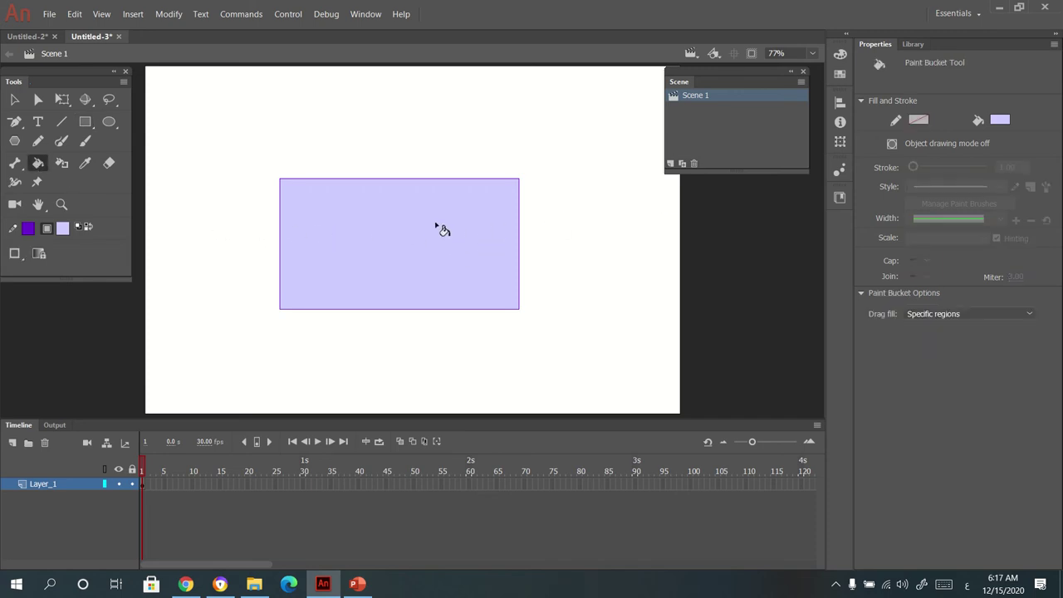
{"action": "left_click", "coordinate": [1000, 121]}
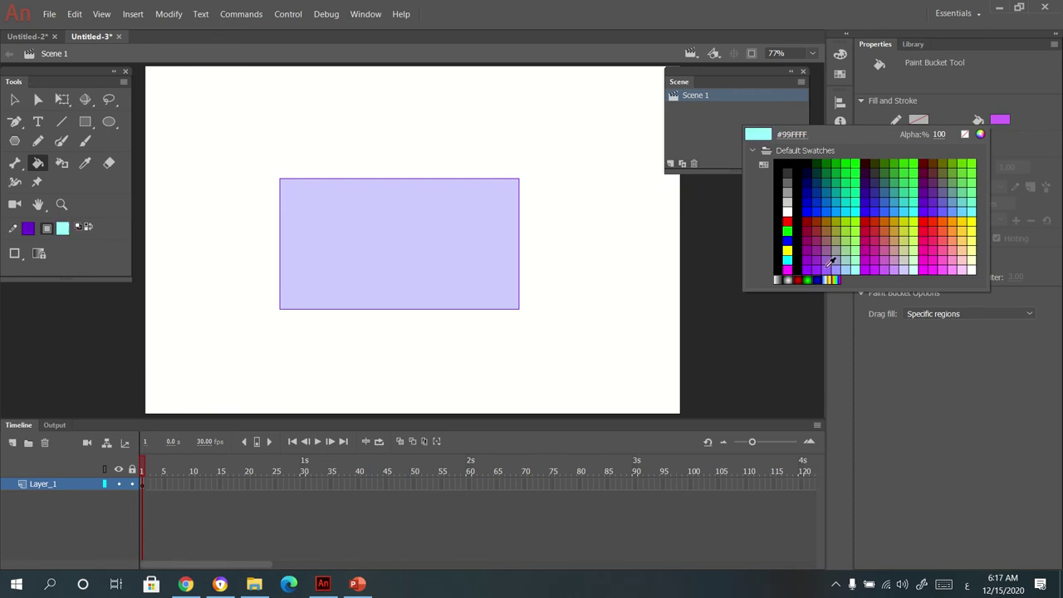
{"action": "left_click", "coordinate": [900, 263]}
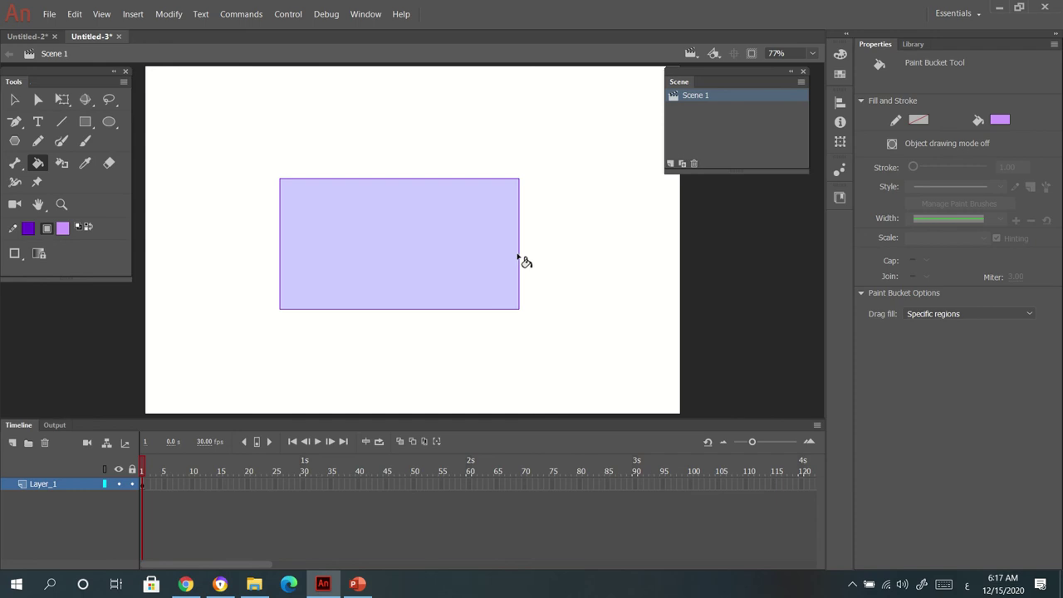
{"action": "left_click", "coordinate": [450, 241]}
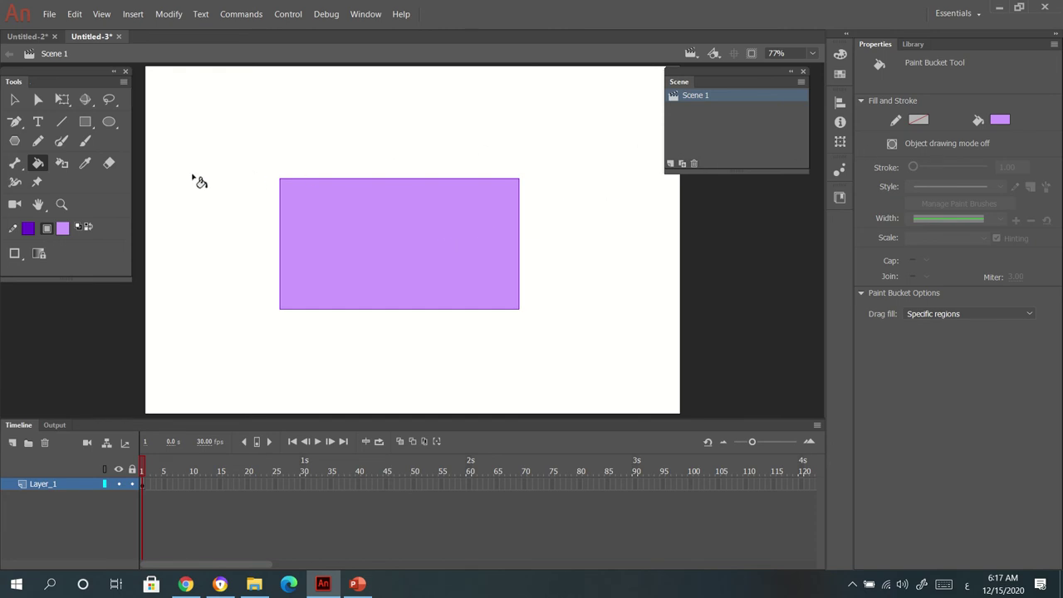
Step: Apply a solid dark purple outline with a stroke size of 10 to the rectangle using the Ink Bottle tool
{"action": "left_click", "coordinate": [63, 164]}
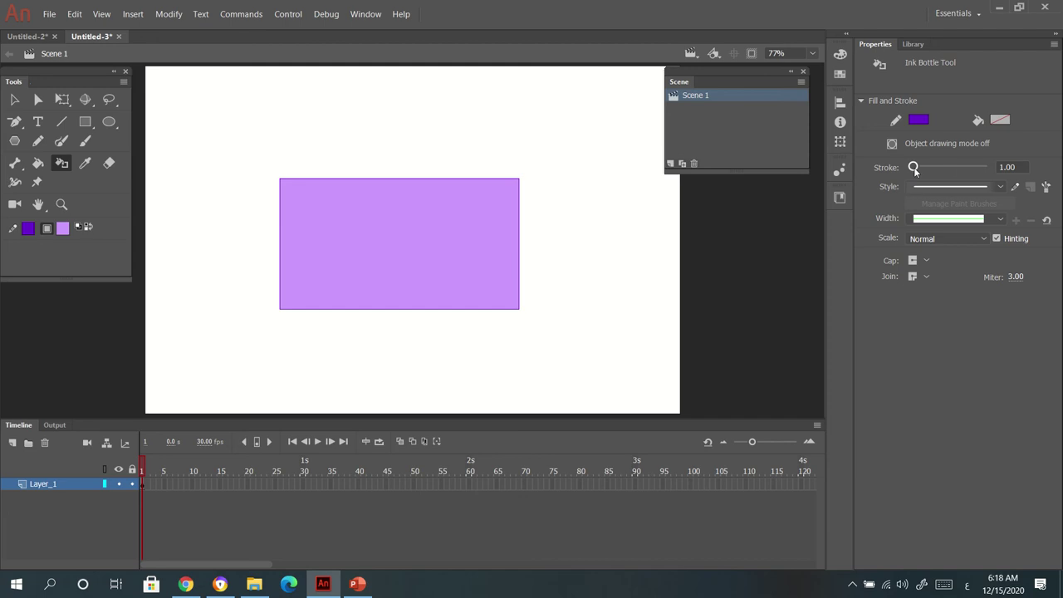
{"action": "left_click", "coordinate": [1020, 167]}
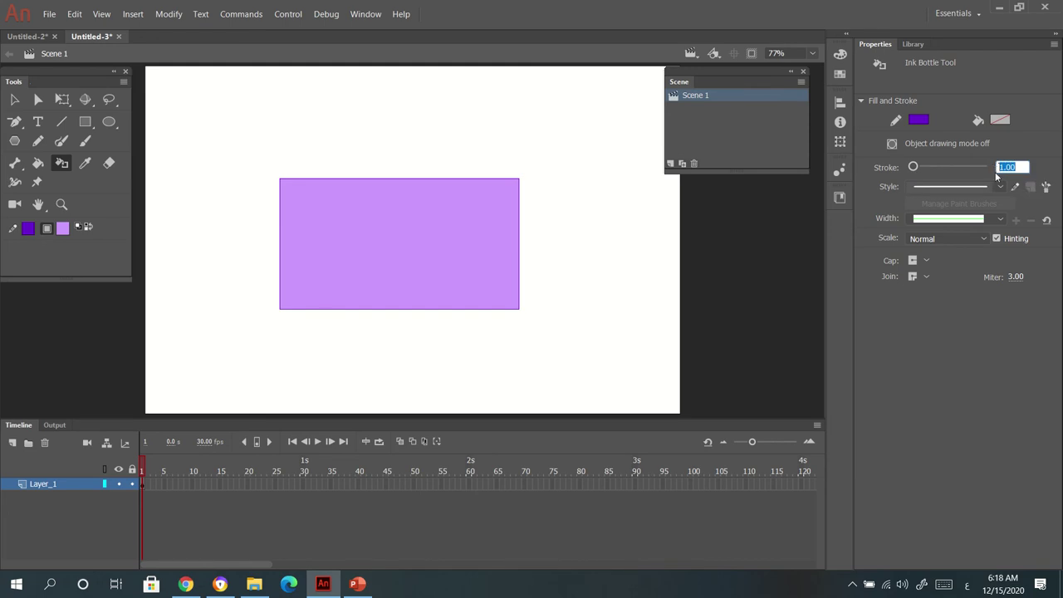
{"action": "type", "text": "10"}
{"action": "key", "text": "Return"}
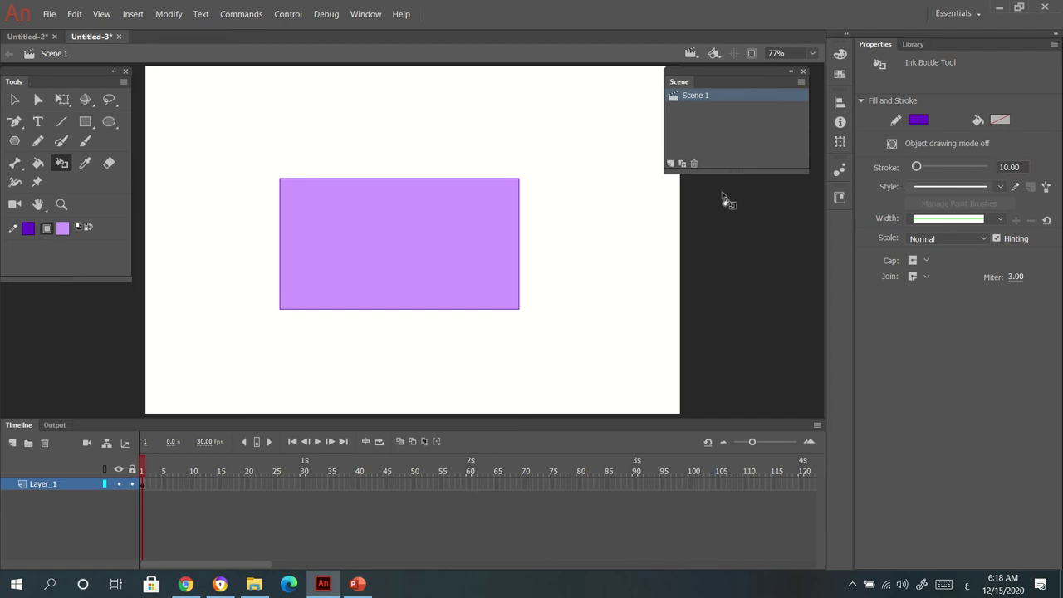
{"action": "left_click", "coordinate": [464, 233]}
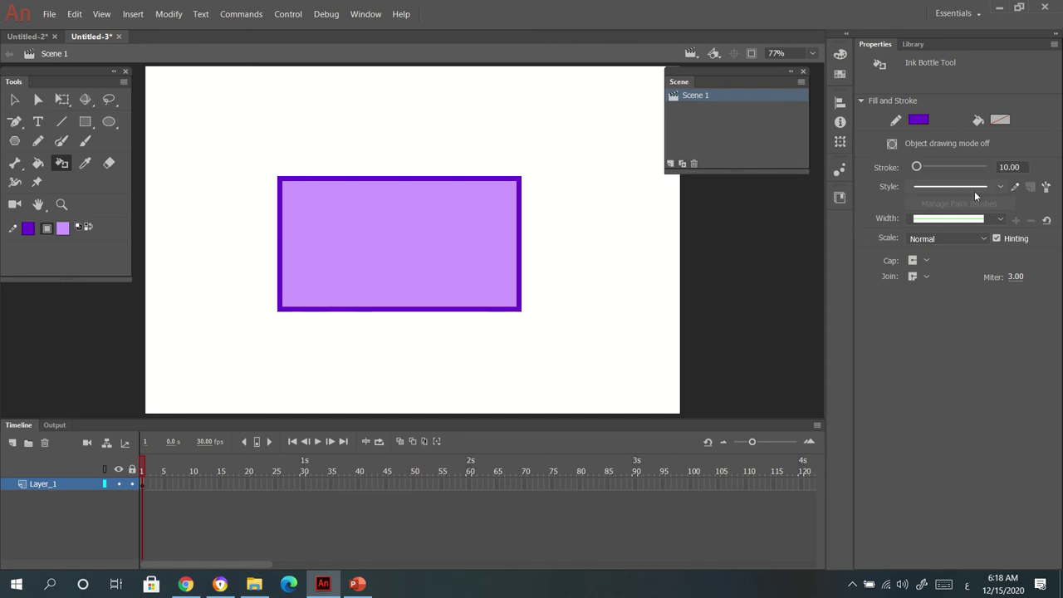
Step: Change the rectangle's outline to the dashed stroke style with the Ink Bottle
{"action": "left_click", "coordinate": [999, 188]}
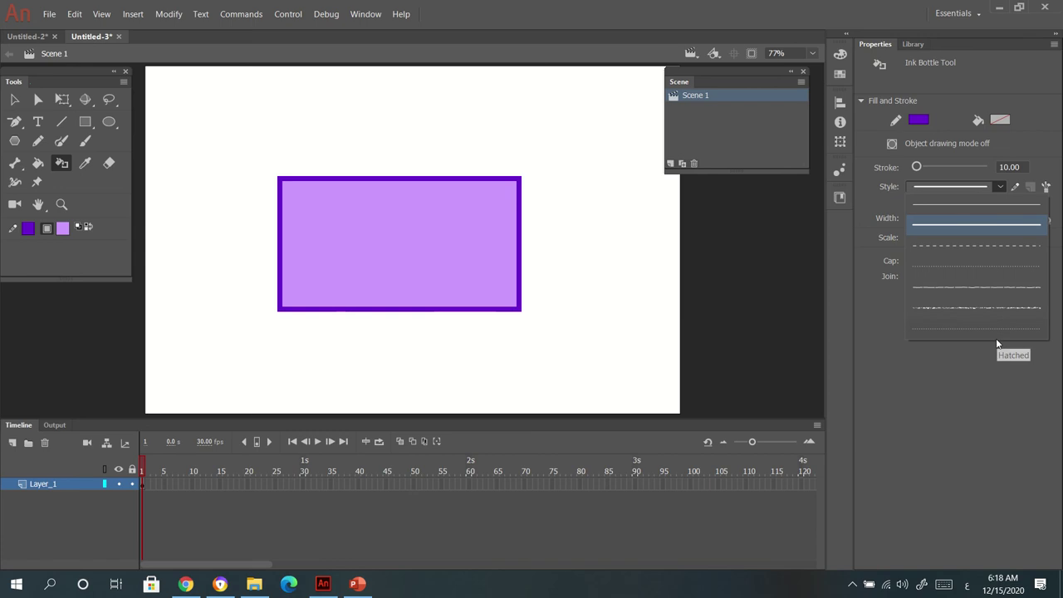
{"action": "left_click", "coordinate": [984, 246]}
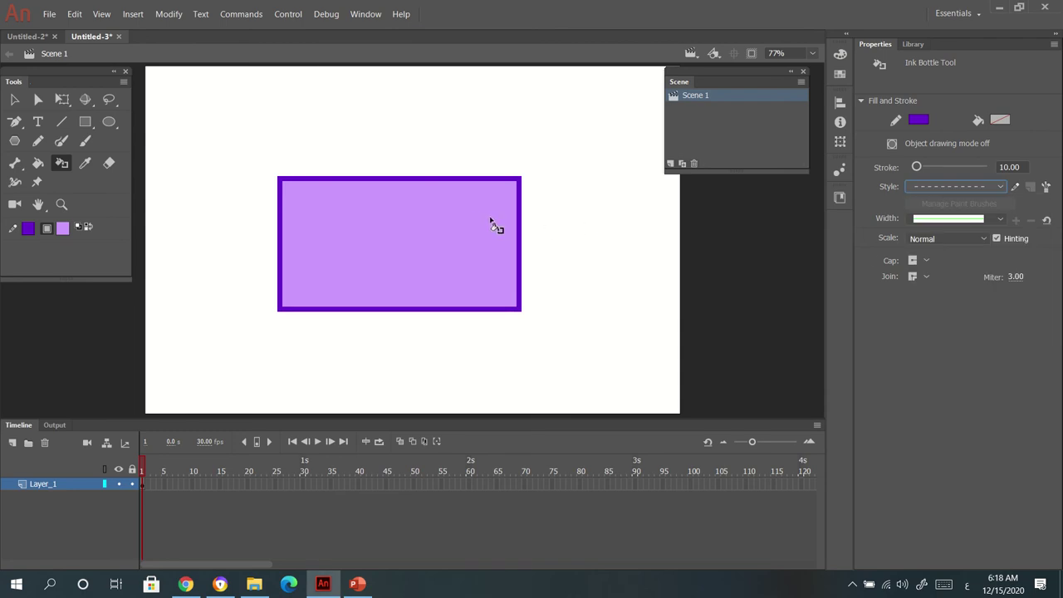
{"action": "left_click", "coordinate": [451, 243]}
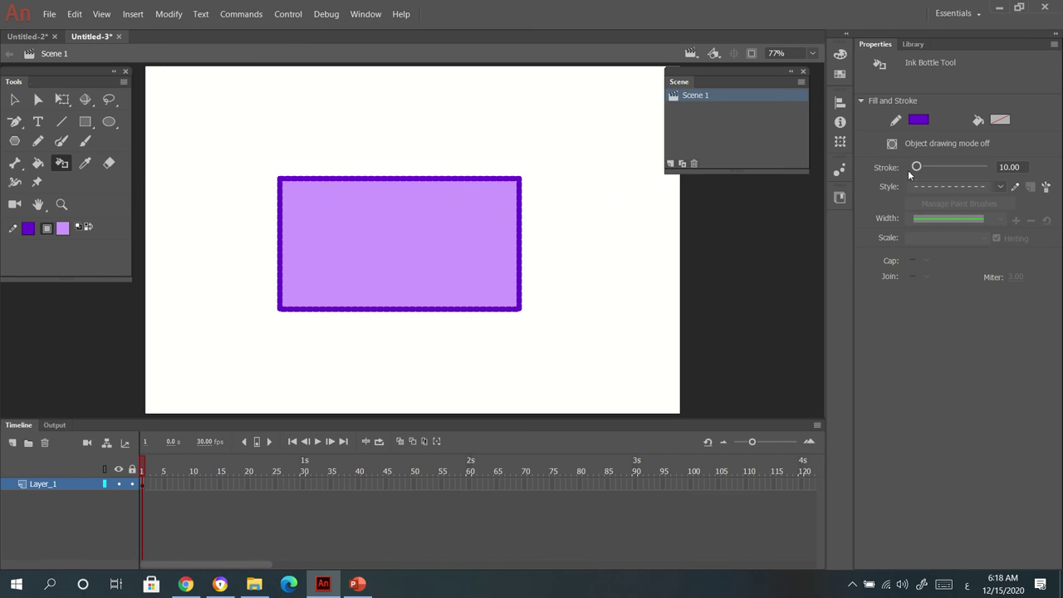
Step: Set the stroke size to 5 and reapply it to the rectangle's outline
{"action": "left_click", "coordinate": [1014, 167]}
{"action": "type", "text": "5"}
{"action": "key", "text": "Return"}
{"action": "left_click", "coordinate": [462, 256]}
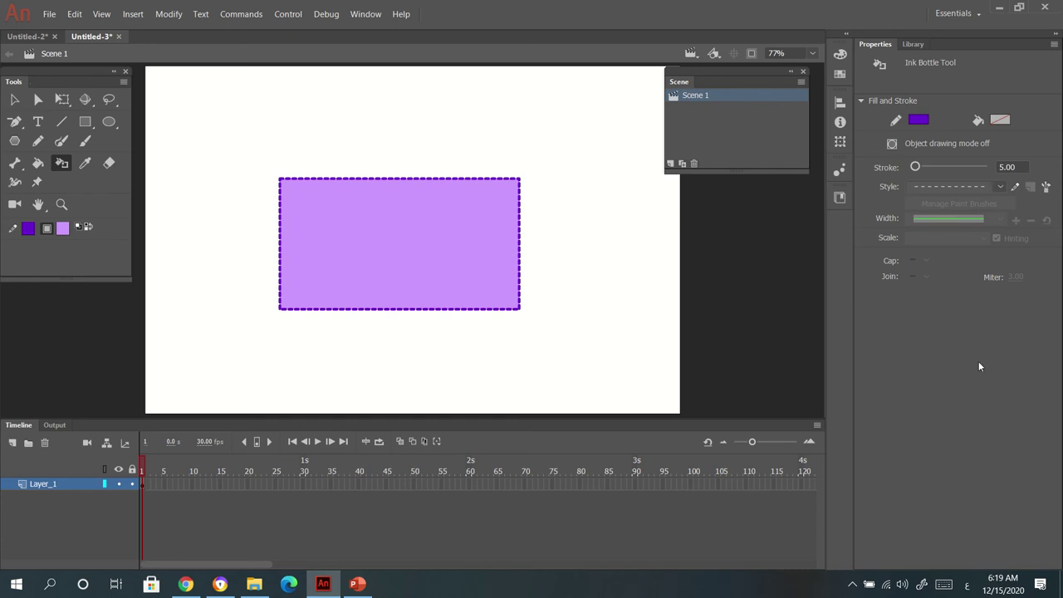
Step: Change the rectangle's outline to the dotted stroke style
{"action": "left_click", "coordinate": [1002, 188]}
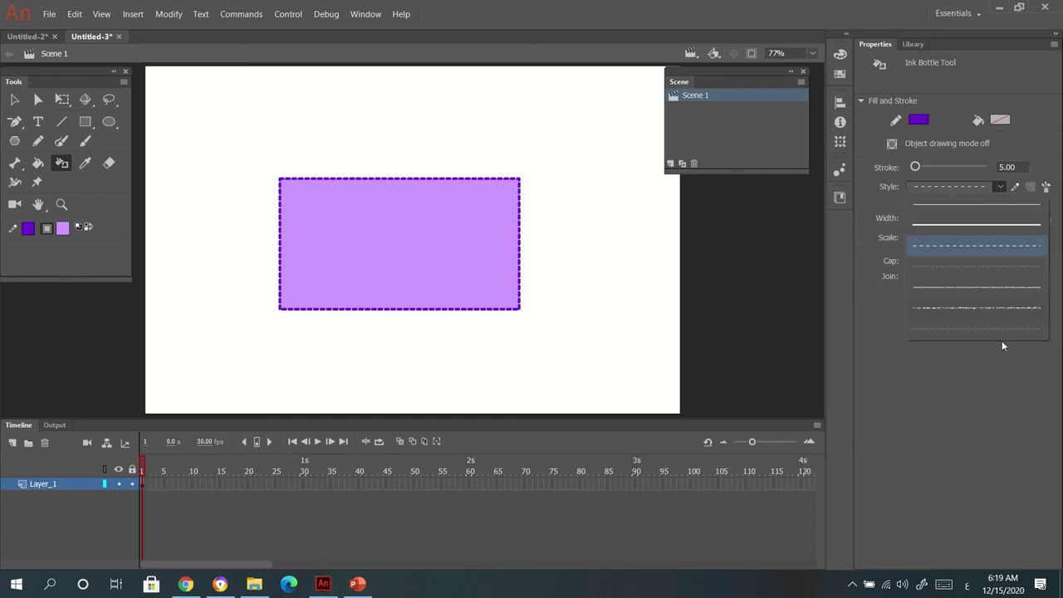
{"action": "left_click", "coordinate": [1005, 269]}
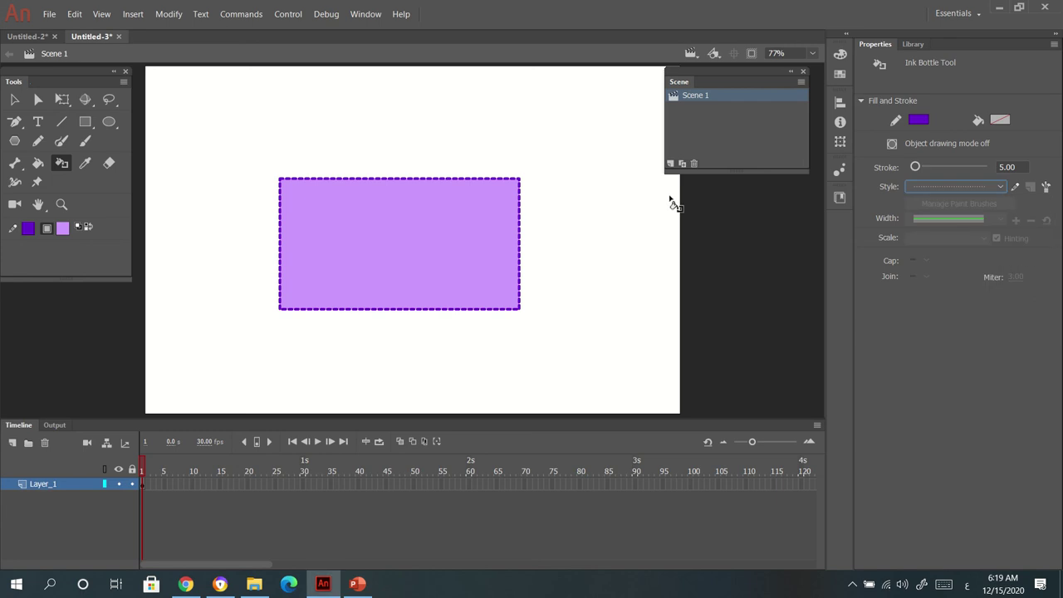
{"action": "left_click", "coordinate": [504, 232]}
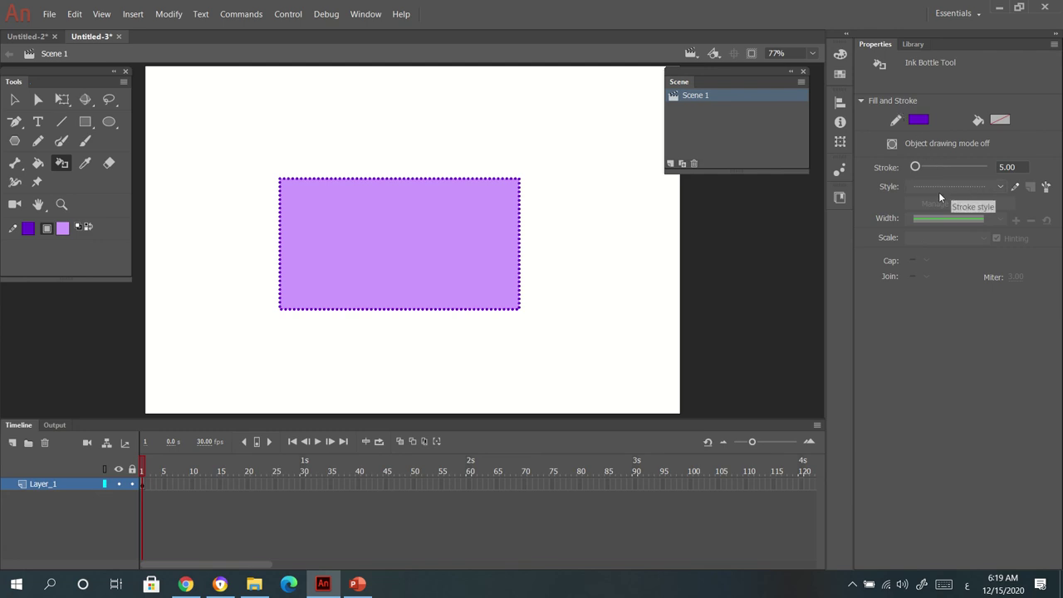
Step: Apply the Solid stroke style to the rectangle's outline and give it the width profile that tapers at both ends
{"action": "left_click", "coordinate": [1000, 191]}
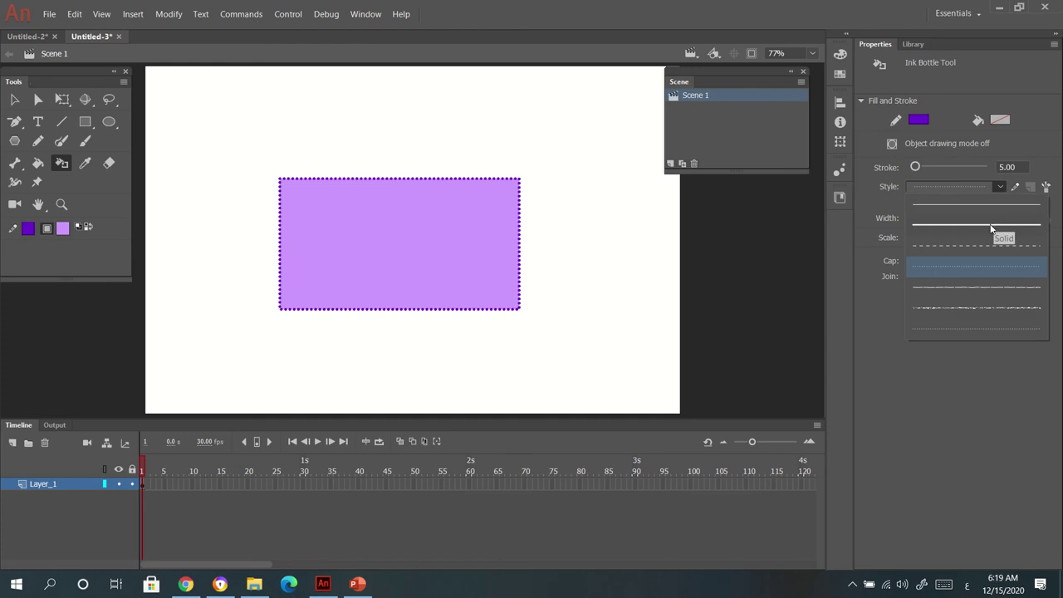
{"action": "left_click", "coordinate": [991, 224]}
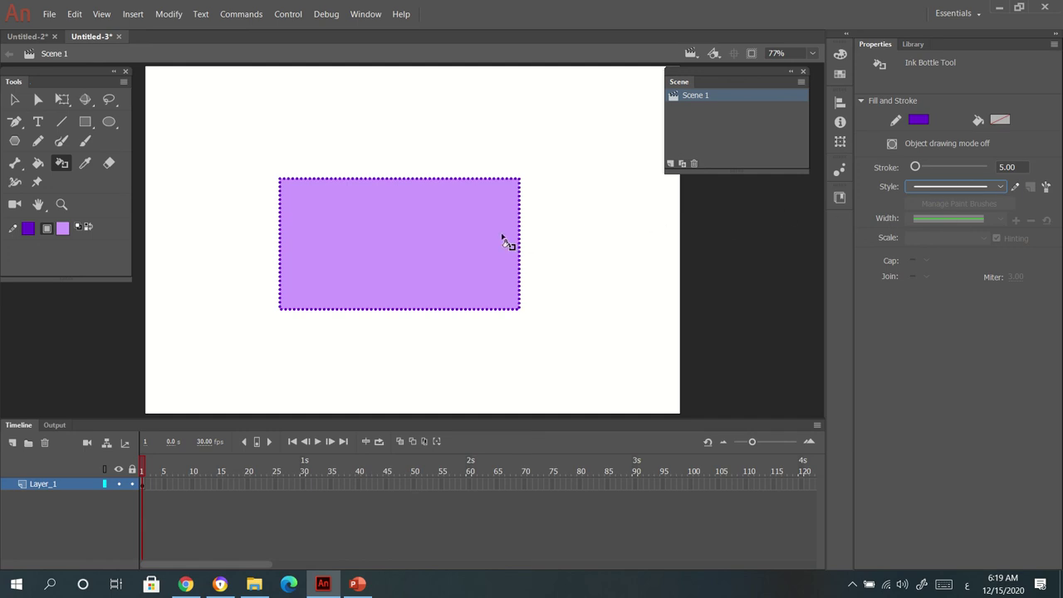
{"action": "left_click", "coordinate": [468, 244]}
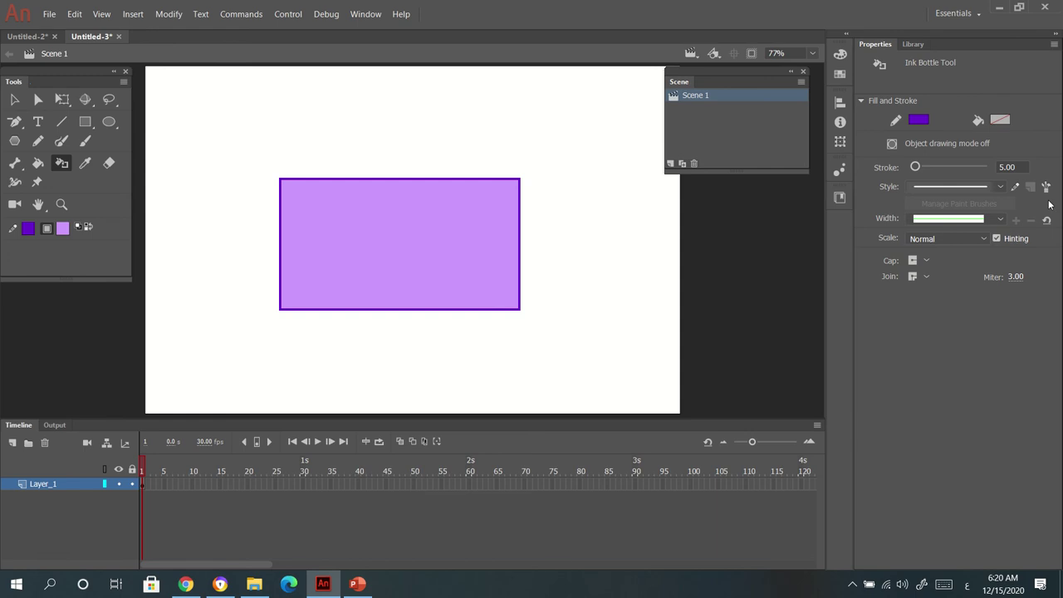
{"action": "left_click", "coordinate": [1002, 219]}
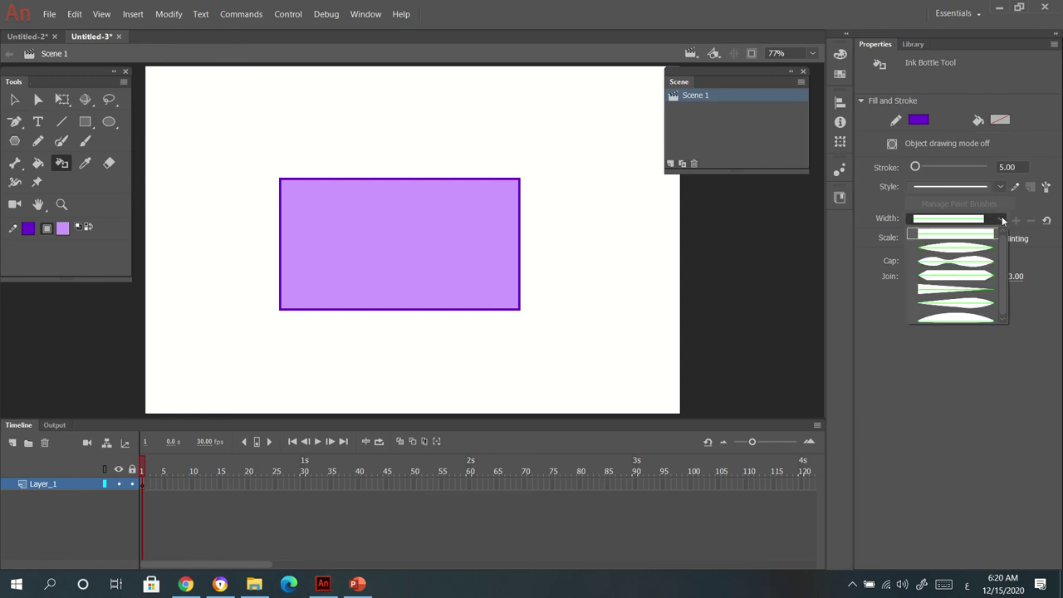
{"action": "left_click", "coordinate": [978, 253]}
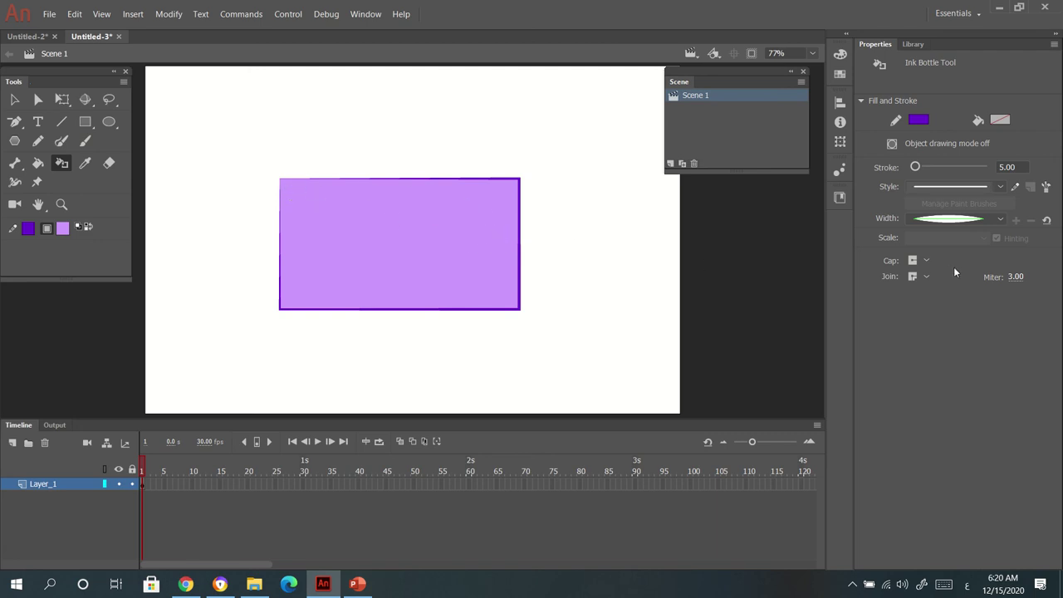
Step: Set both the cap and the join of the Ink Bottle stroke to Round
{"action": "left_click", "coordinate": [922, 259]}
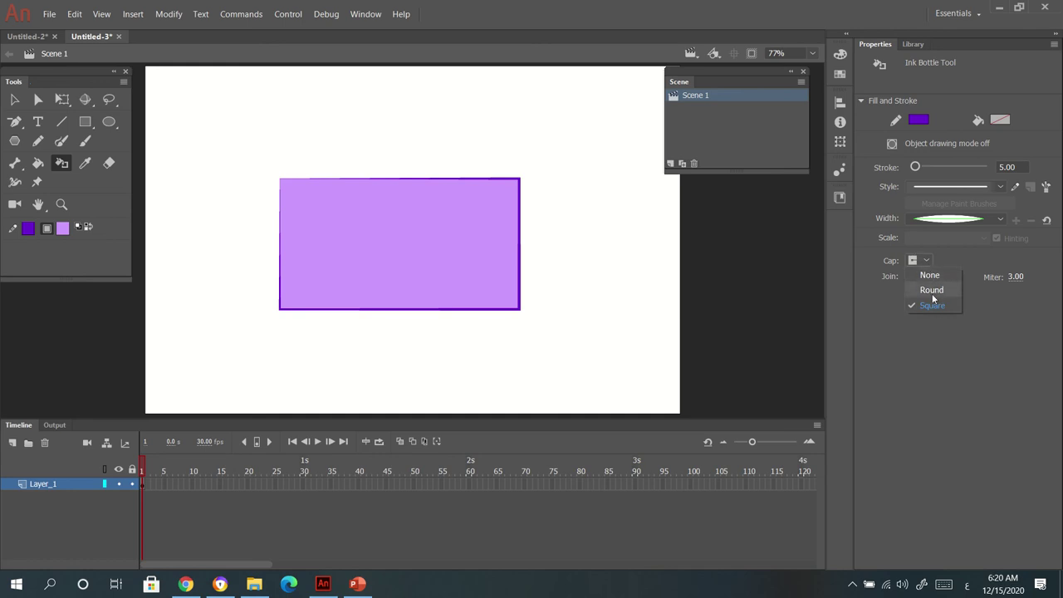
{"action": "left_click", "coordinate": [932, 290]}
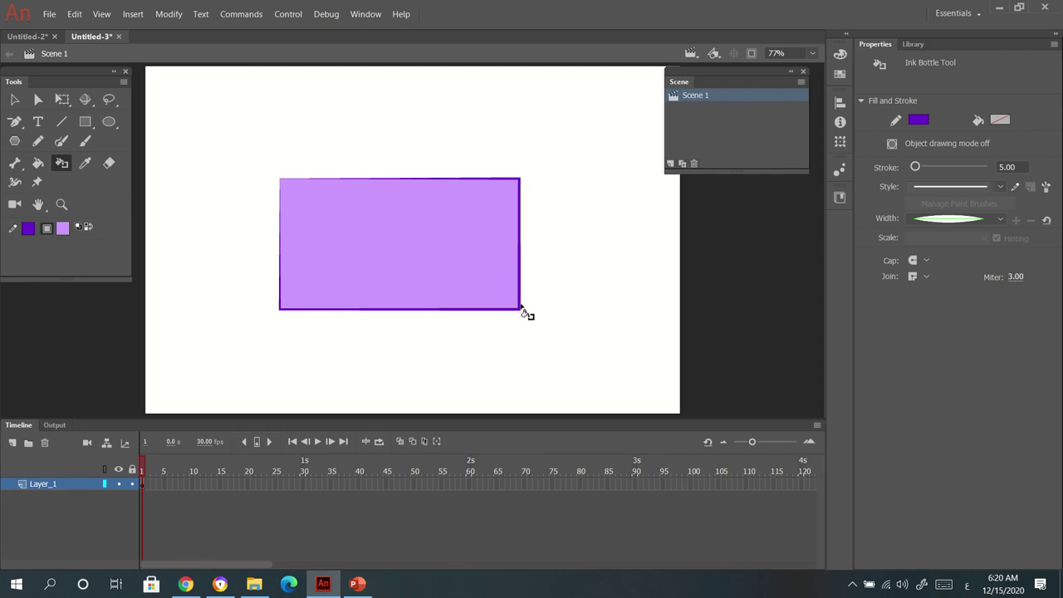
{"action": "left_click", "coordinate": [922, 260]}
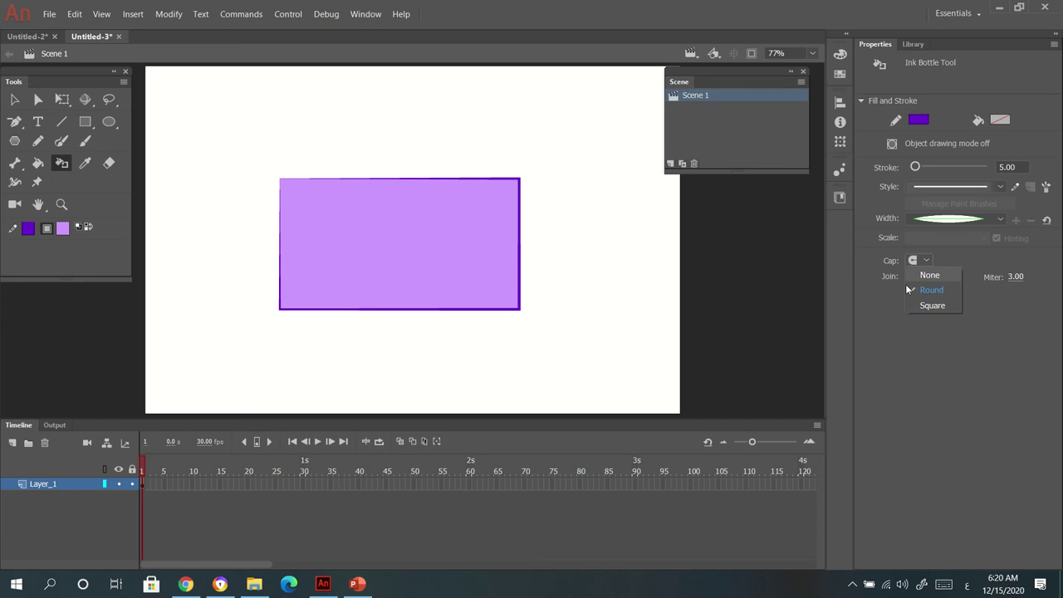
{"action": "left_click", "coordinate": [911, 290]}
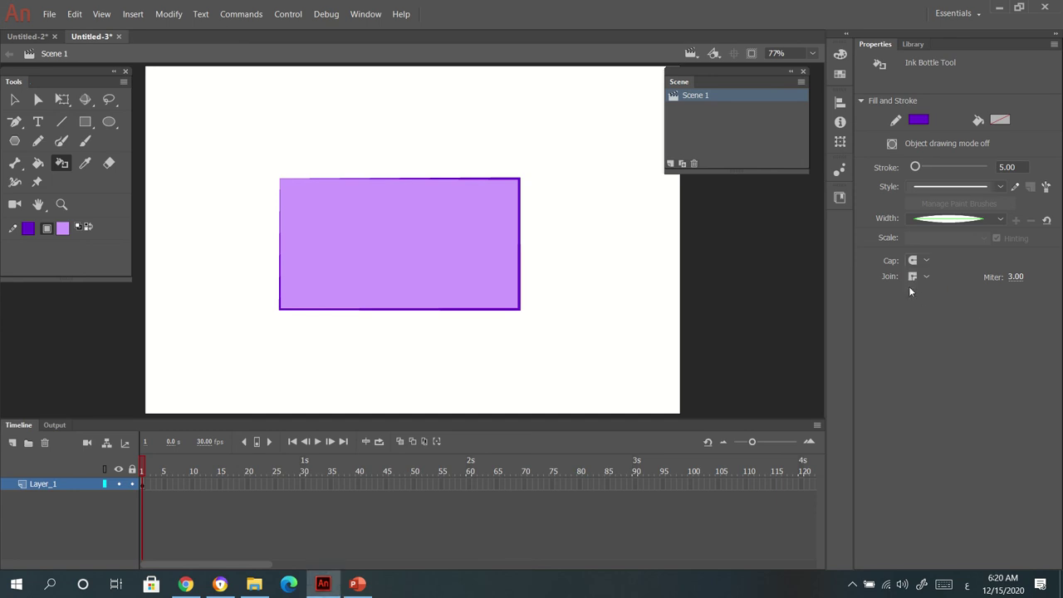
{"action": "left_click", "coordinate": [915, 277]}
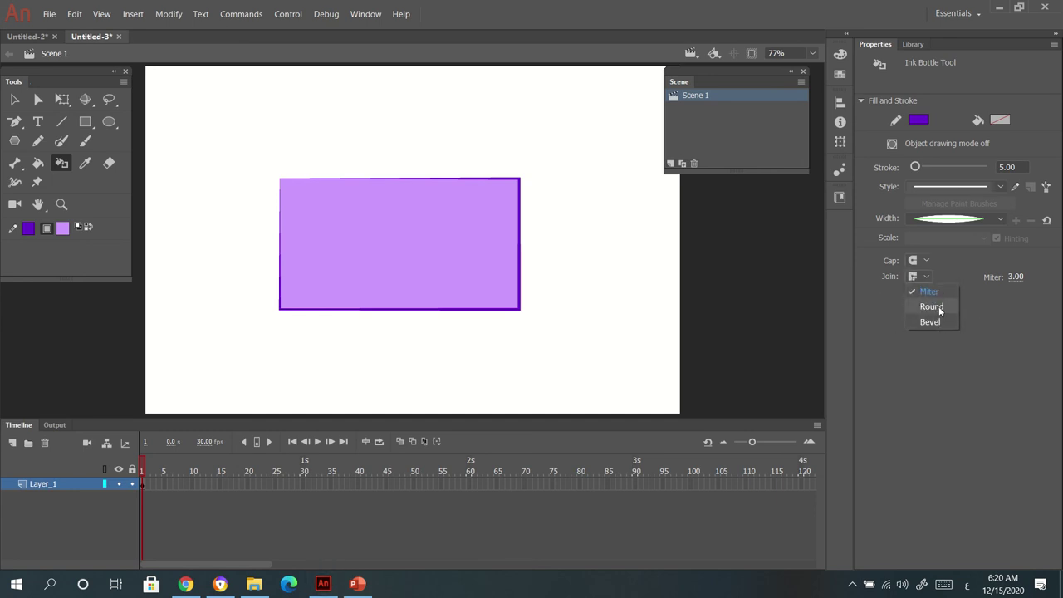
{"action": "left_click", "coordinate": [939, 308]}
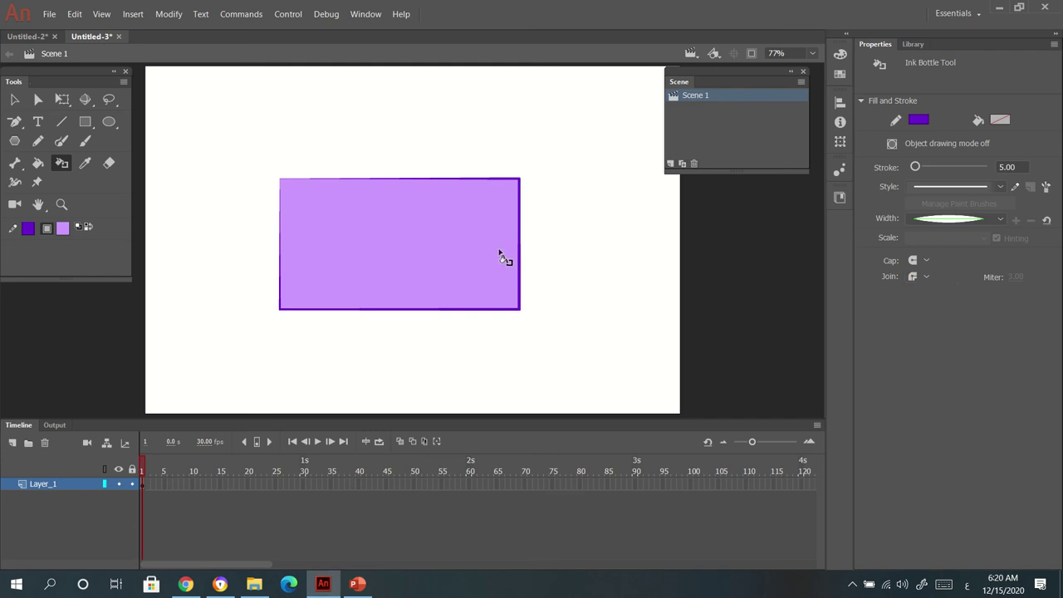